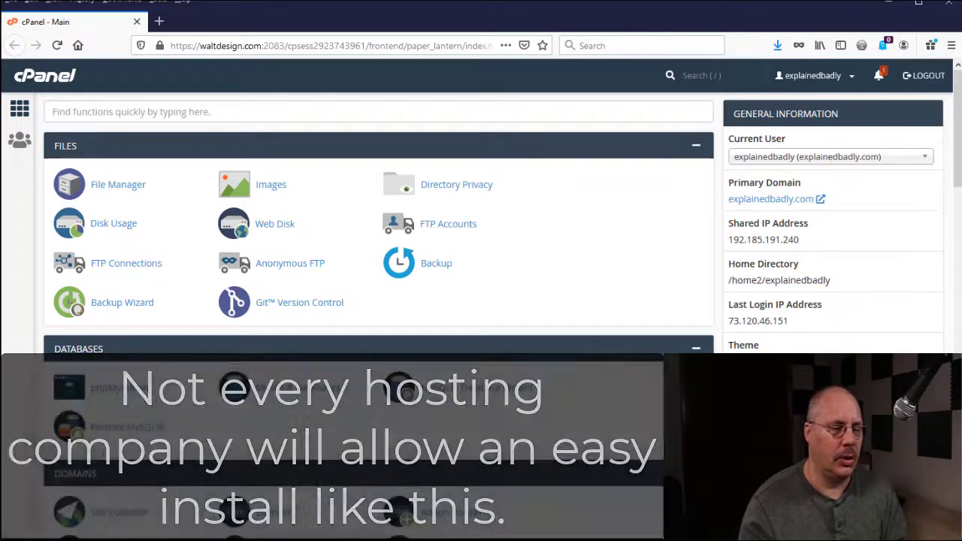
Scroll the cPanel dashboard down to QuickInstall and WordPress Manager by Softaculous.
scroll(376, 301, "down", 7)
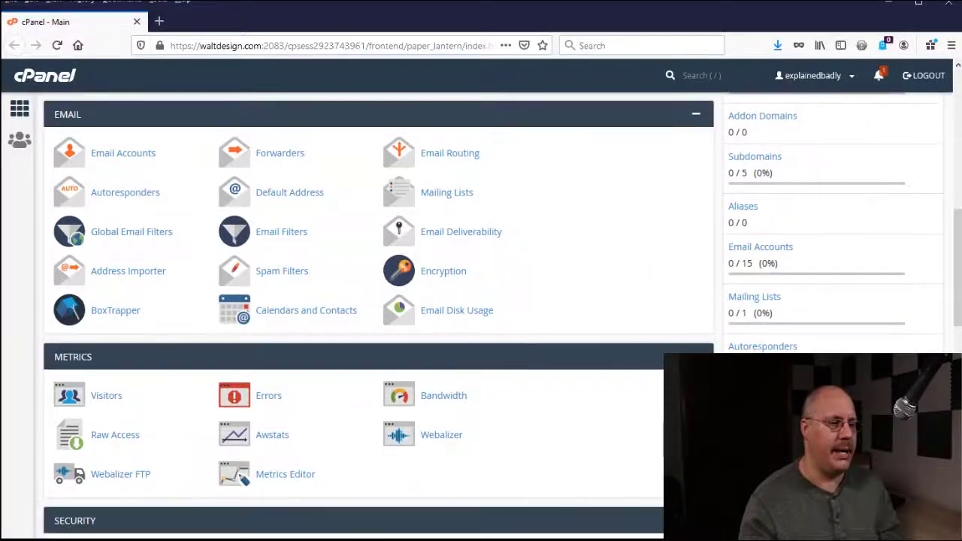
scroll(375, 301, "down", 6)
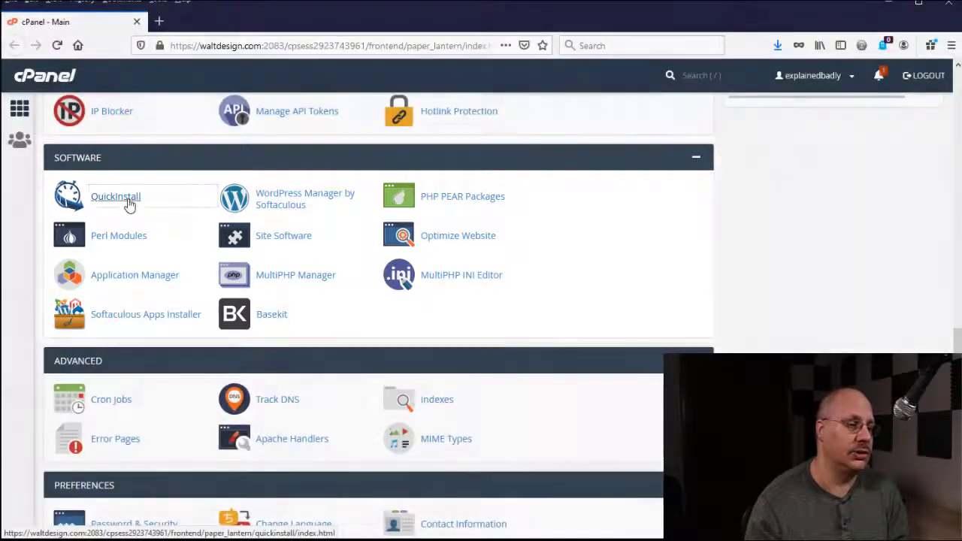
Open QuickInstall's WordPress page and bring its free Install WordPress option into view.
left_click(124, 199)
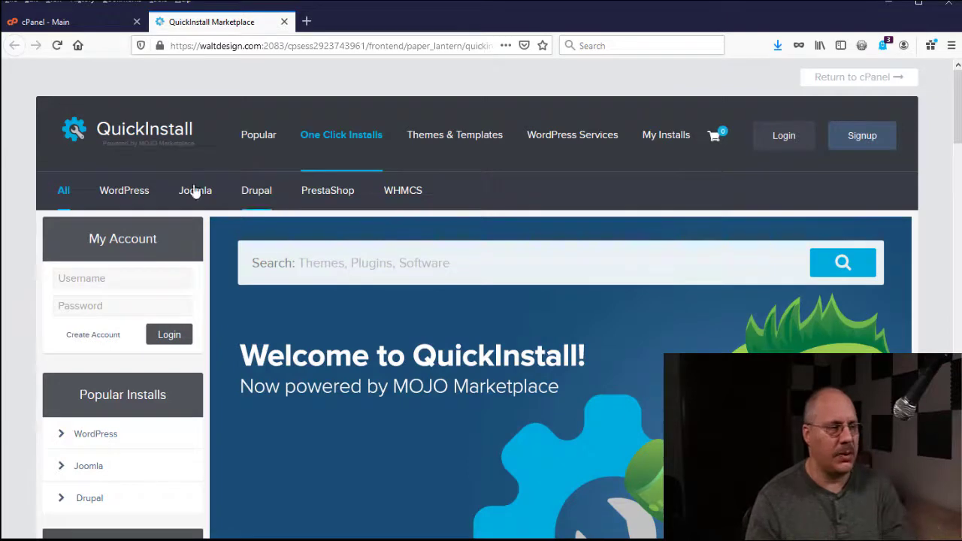
left_click(132, 194)
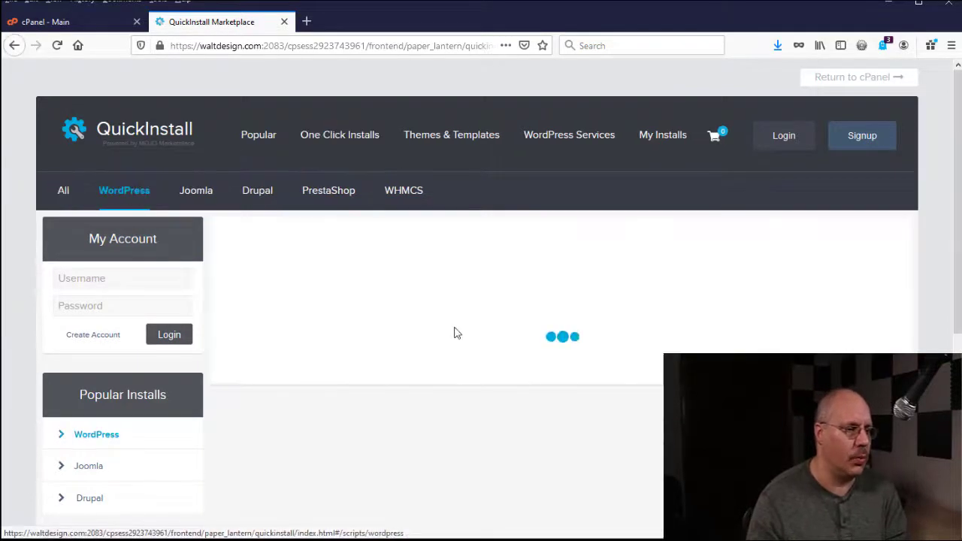
scroll(451, 319, "down", 5)
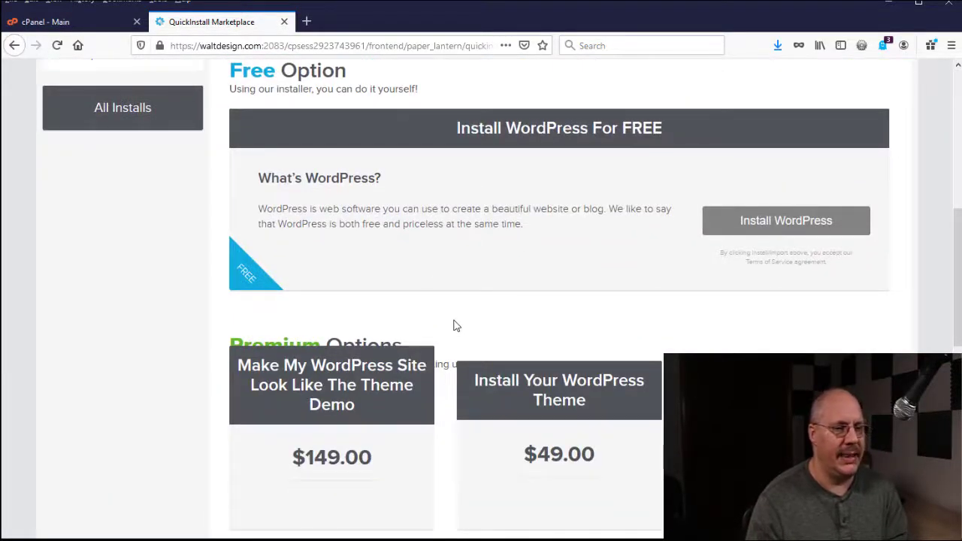
Start the free WordPress install form and select explainedbadly.com as the domain.
left_click(739, 225)
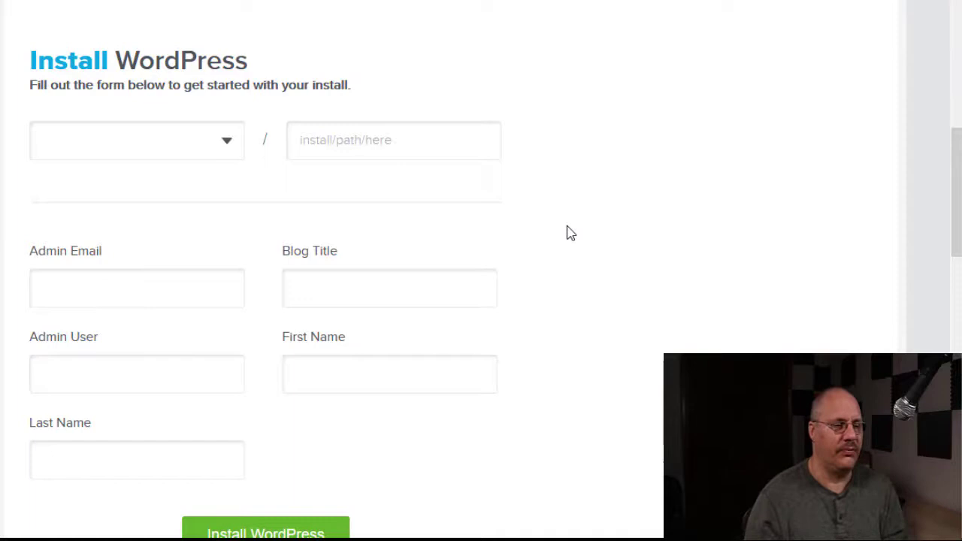
left_click(231, 145)
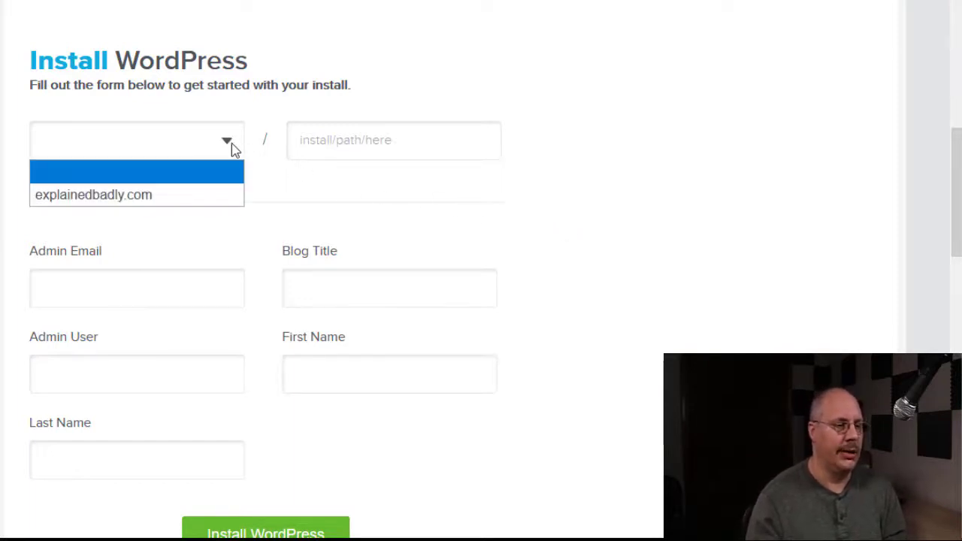
left_click(210, 195)
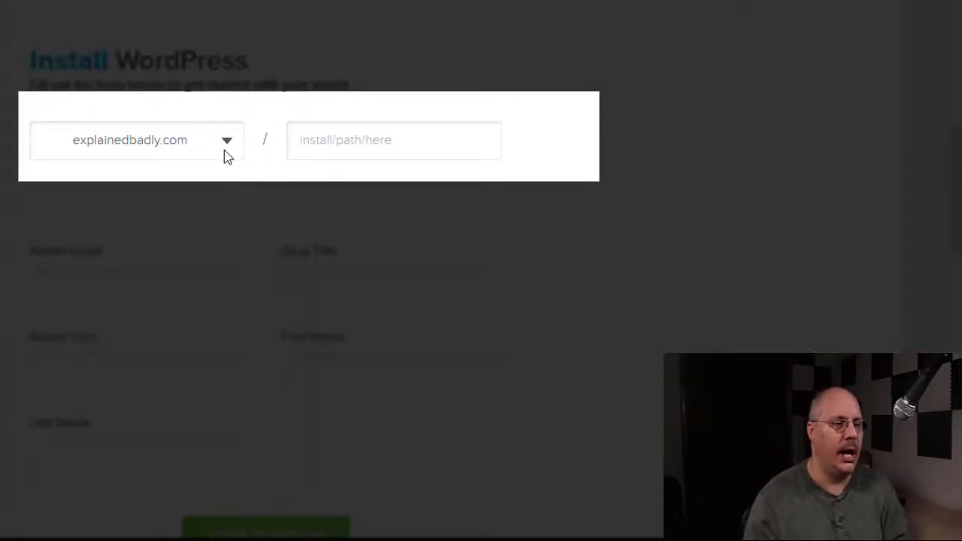
left_click(224, 150)
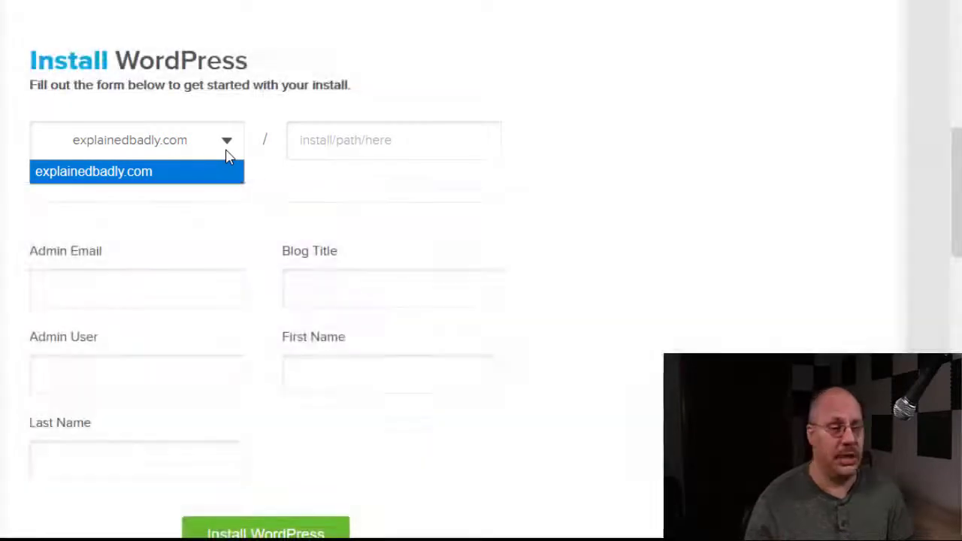
Move through the Admin Email and Admin User fields of the install form.
left_click(189, 293)
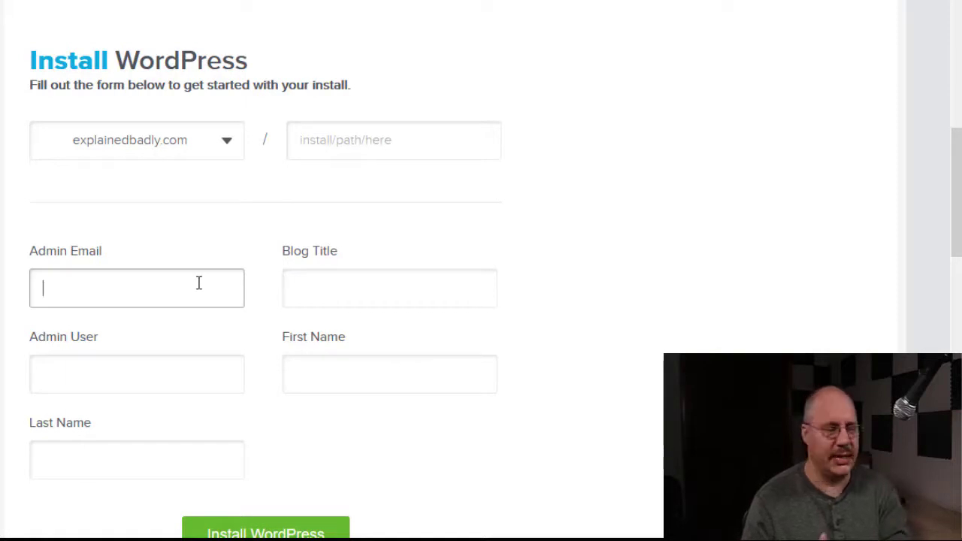
scroll(197, 282, "down", 1)
left_click(197, 282)
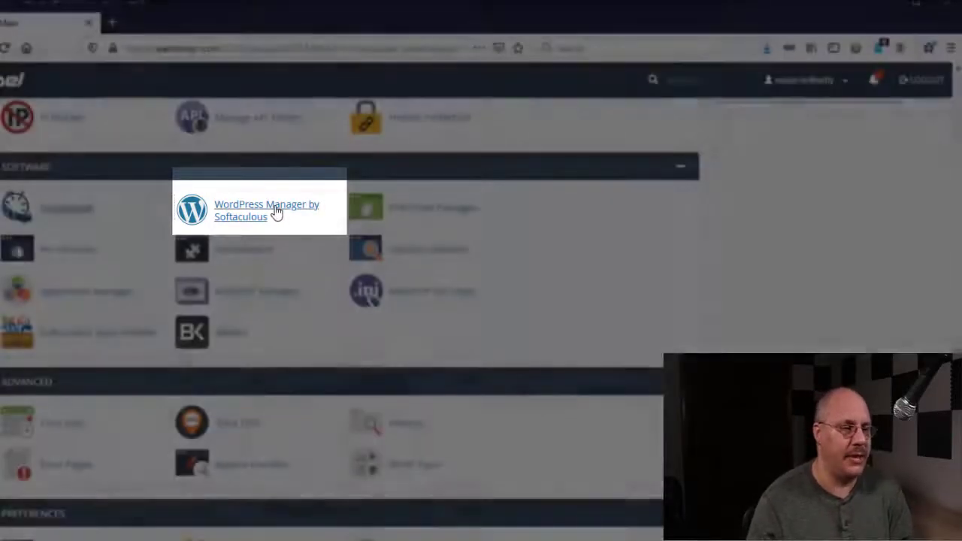
Open WordPress Manager by Softaculous and start installing a new WordPress copy.
left_click(275, 212)
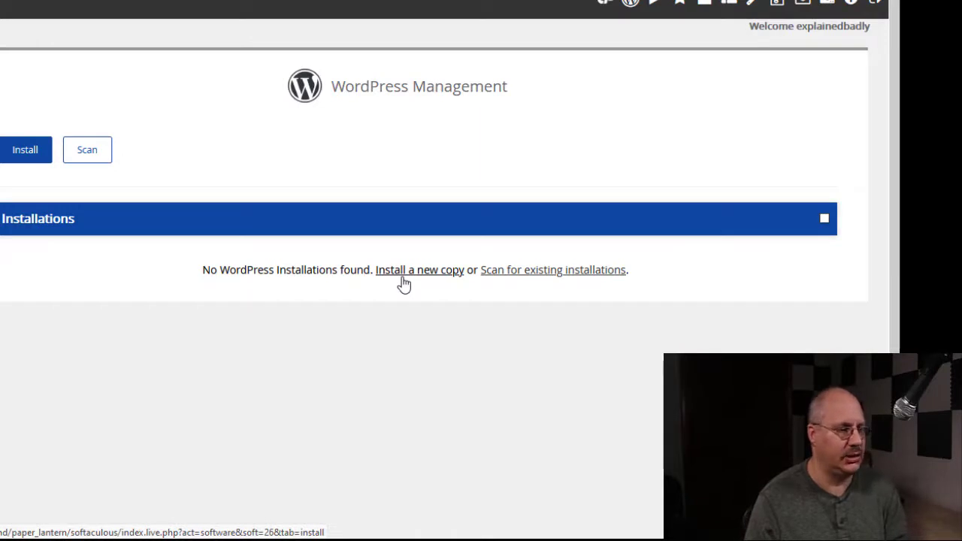
left_click(402, 276)
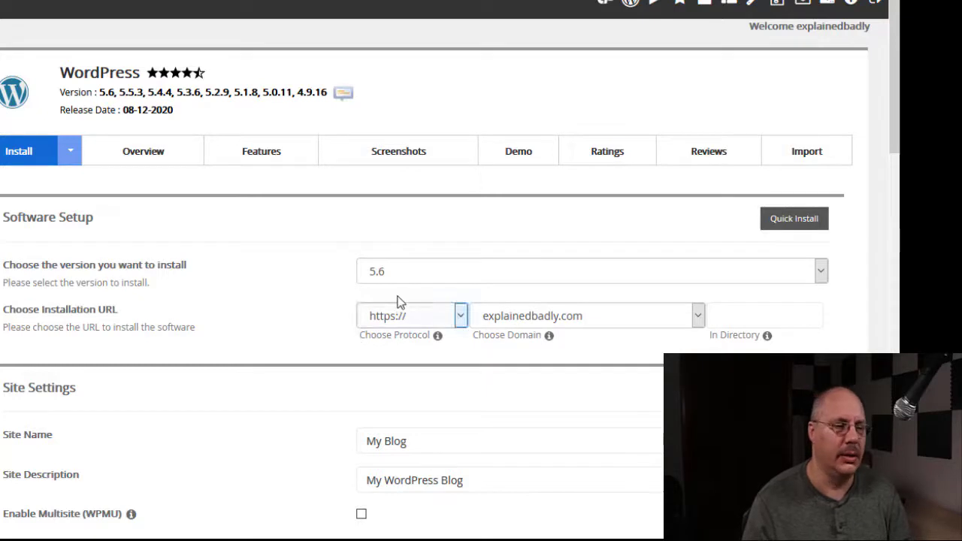
left_click(409, 276)
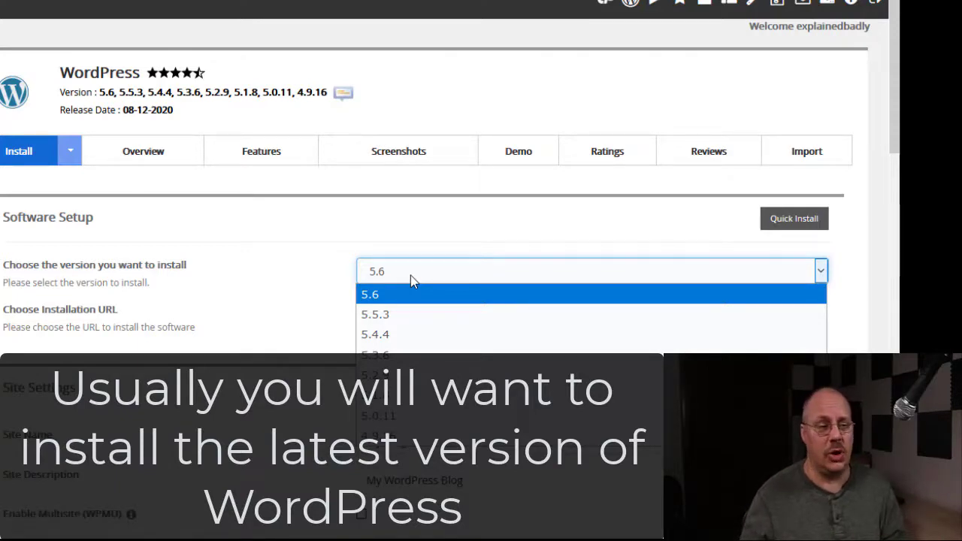
left_click(405, 230)
left_click(525, 315)
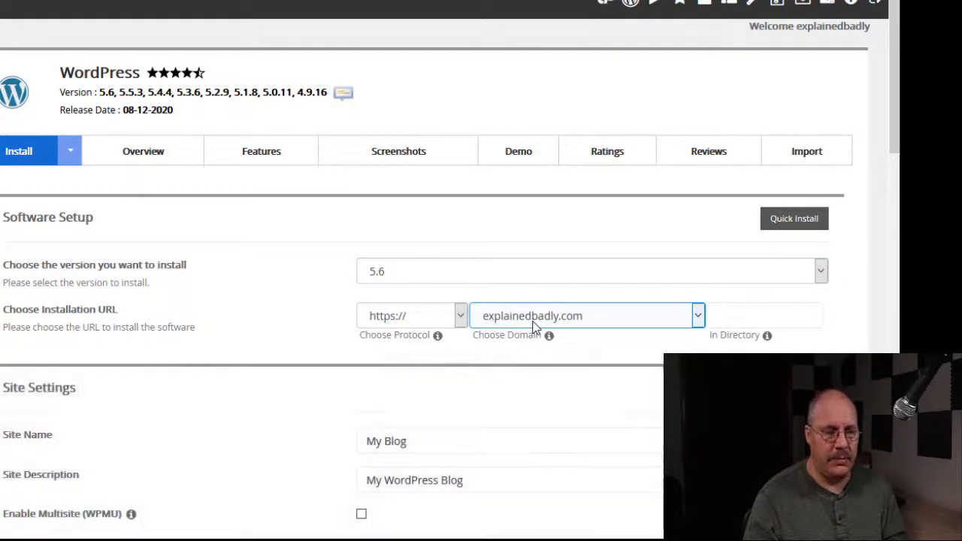
left_click(533, 323)
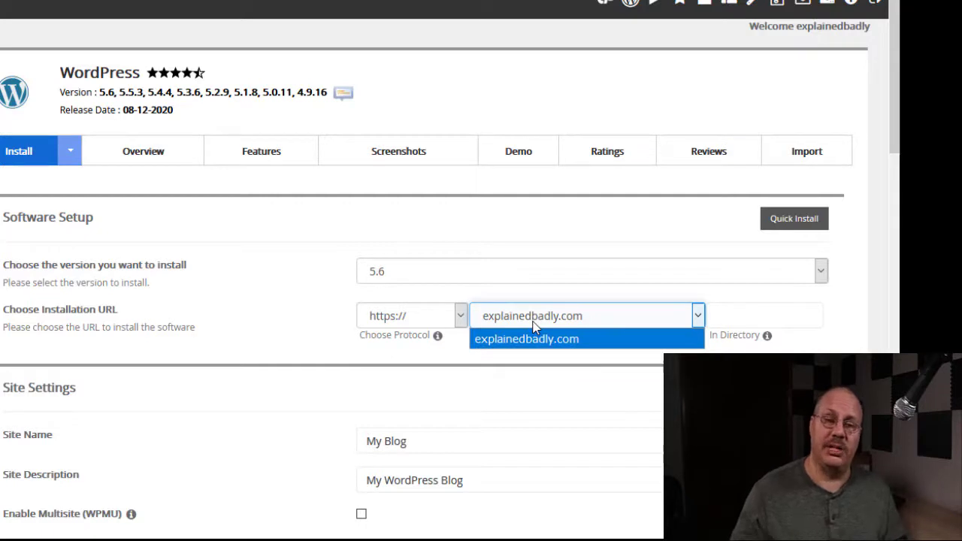
left_click(729, 318)
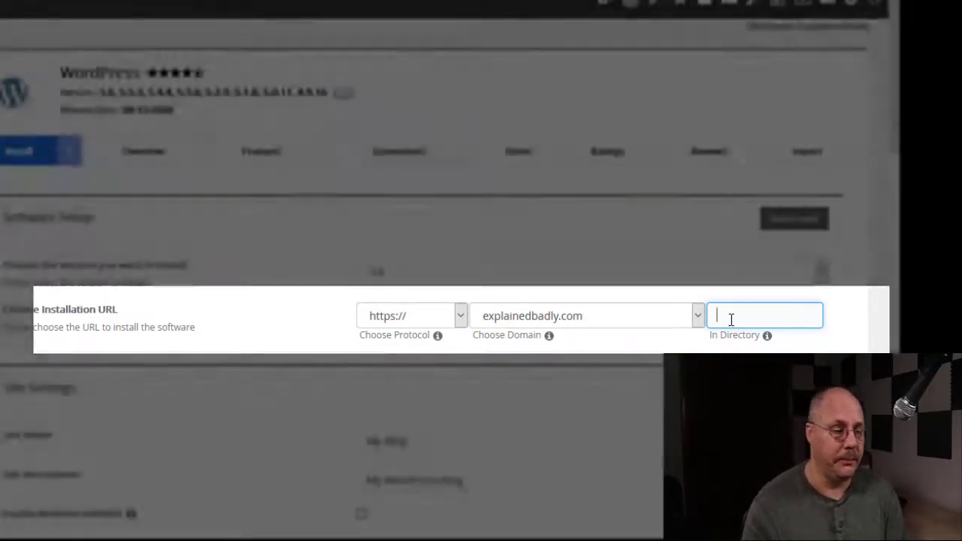
scroll(727, 324, "down", 4)
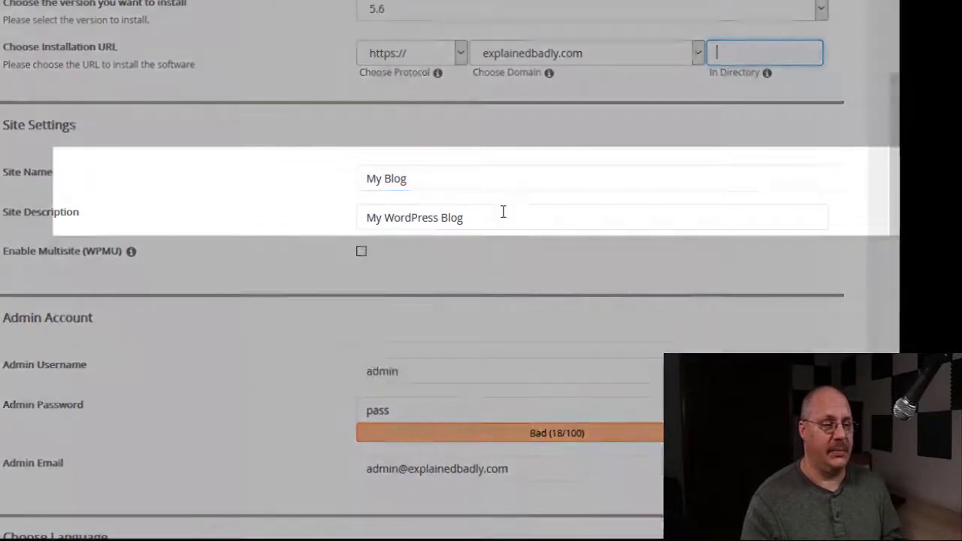
left_click(503, 219)
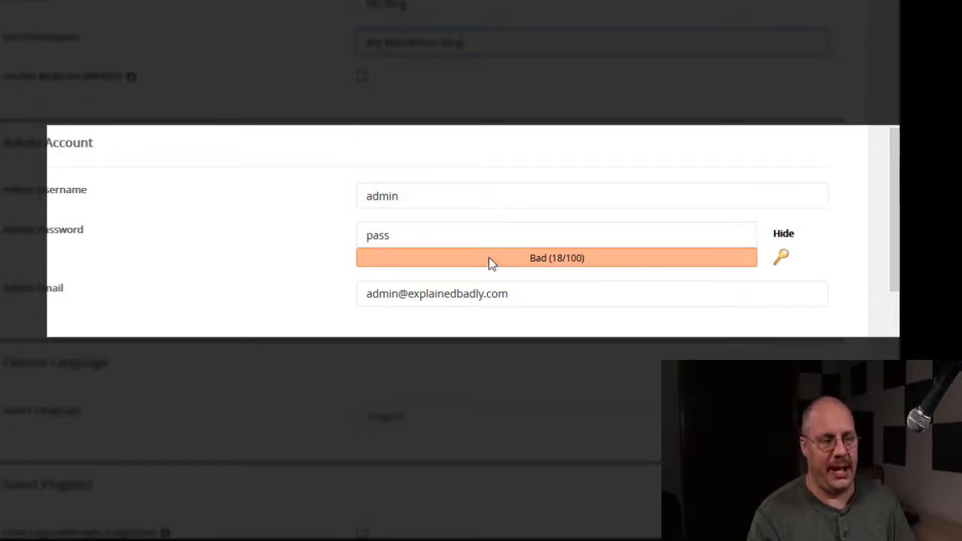
Lengthen the admin password (now rated Bad, 37/100) and keep English as the site language.
left_click(419, 239)
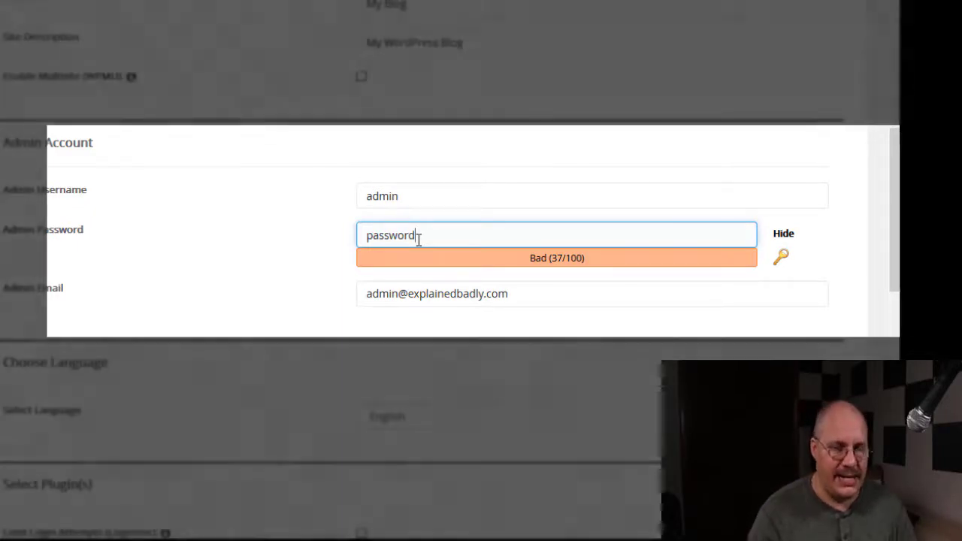
scroll(430, 387, "down", 2)
scroll(430, 387, "down", 1)
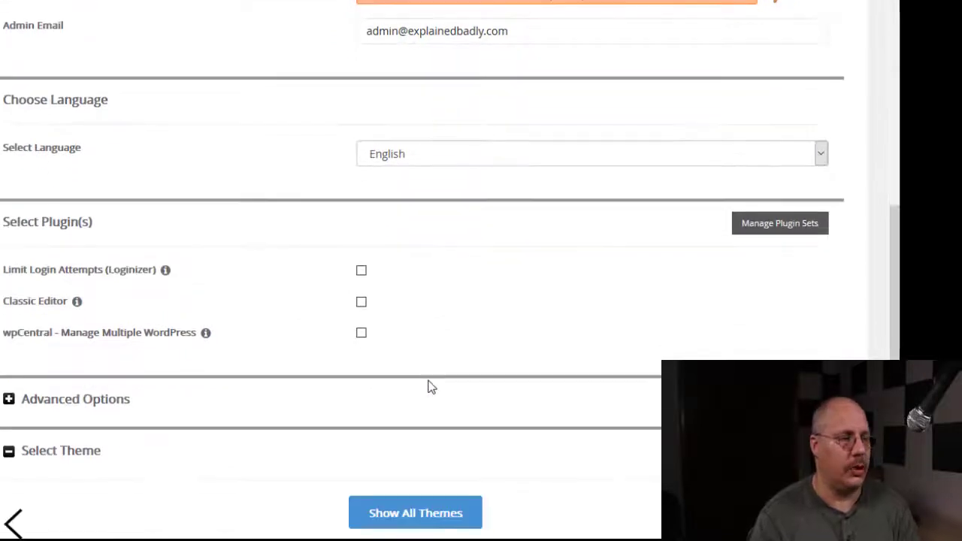
left_click(463, 162)
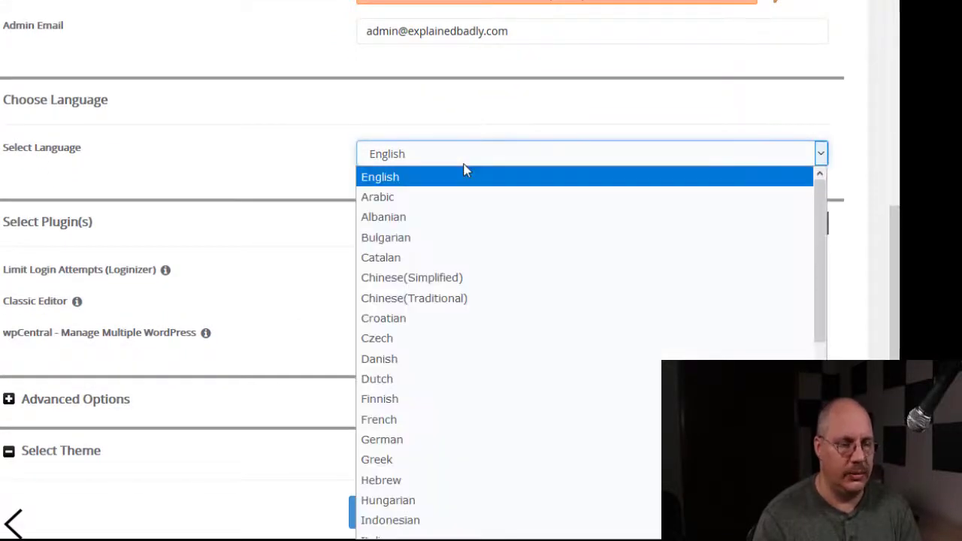
left_click(464, 175)
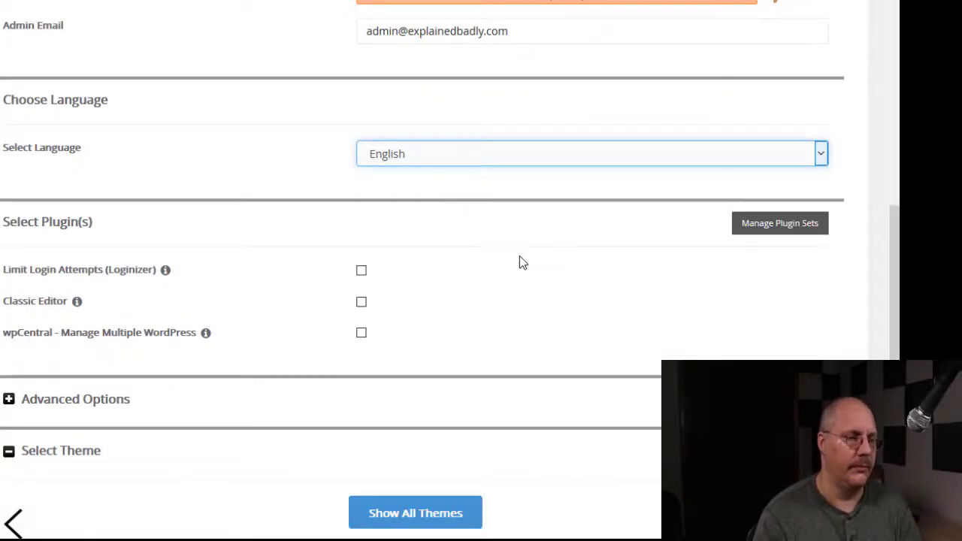
scroll(515, 240, "down", 1)
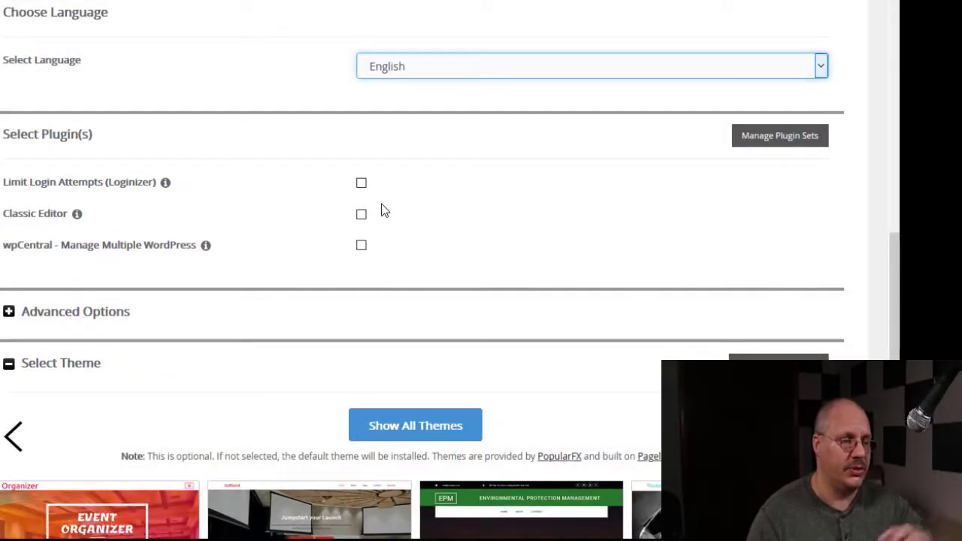
Under Advanced Options, auto-upgrade to any latest version and auto-upgrade WordPress plugins and themes.
left_click(10, 312)
scroll(588, 287, "down", 4)
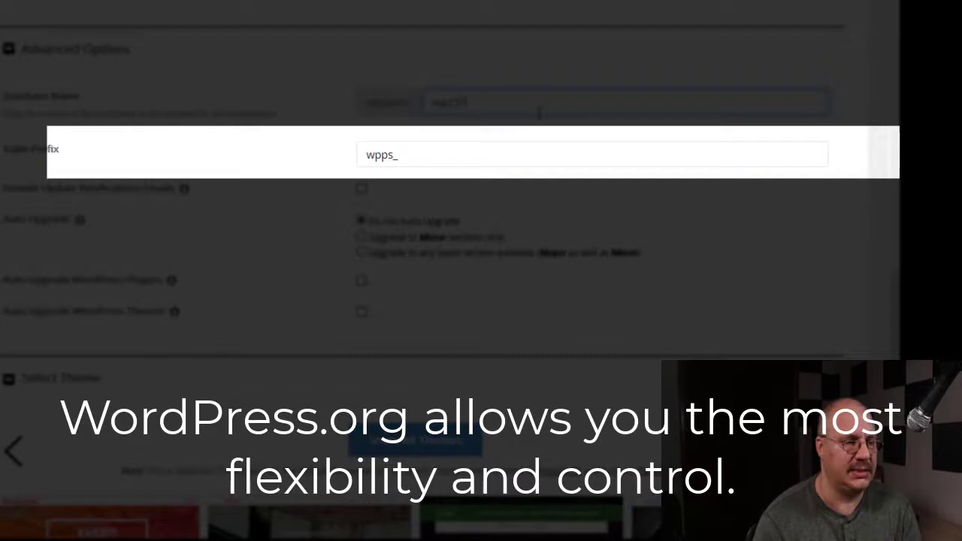
left_click(484, 154)
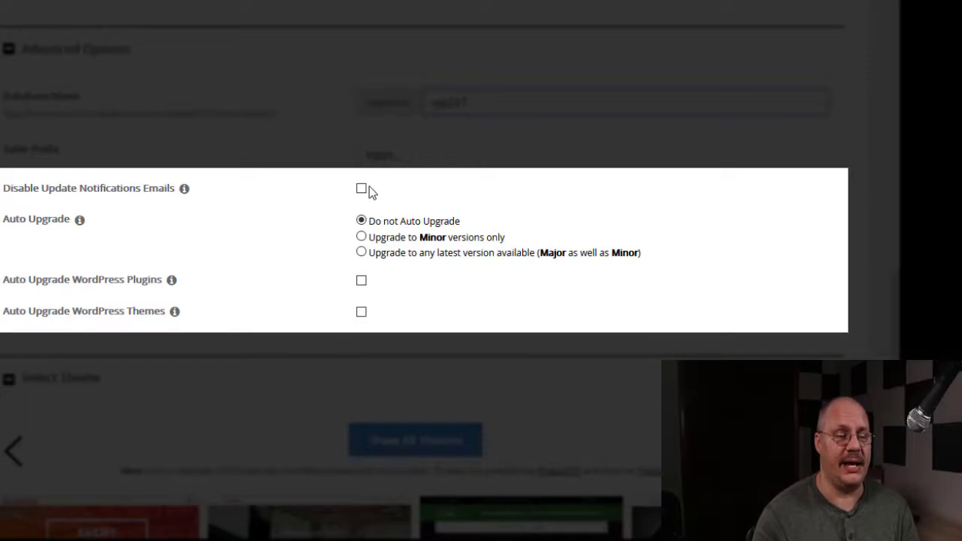
left_click(361, 237)
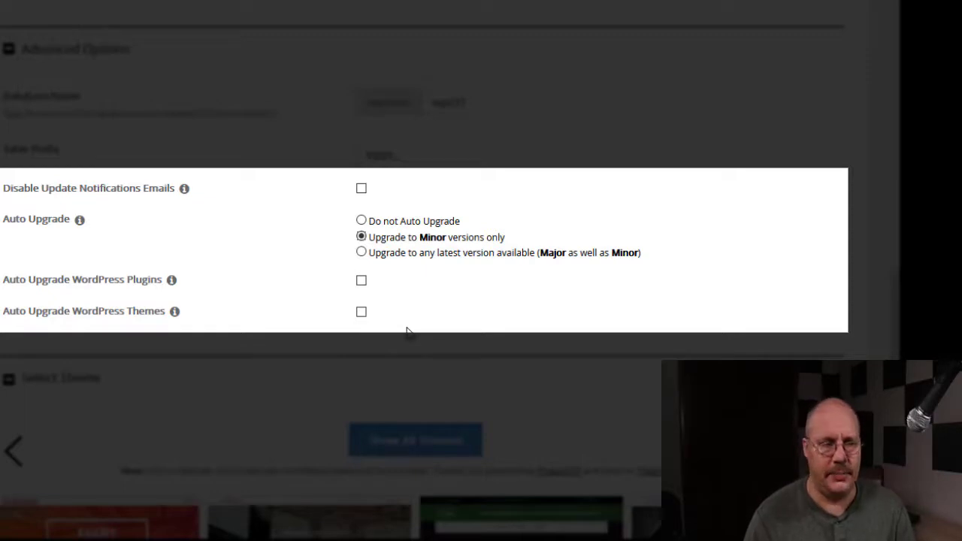
left_click(361, 252)
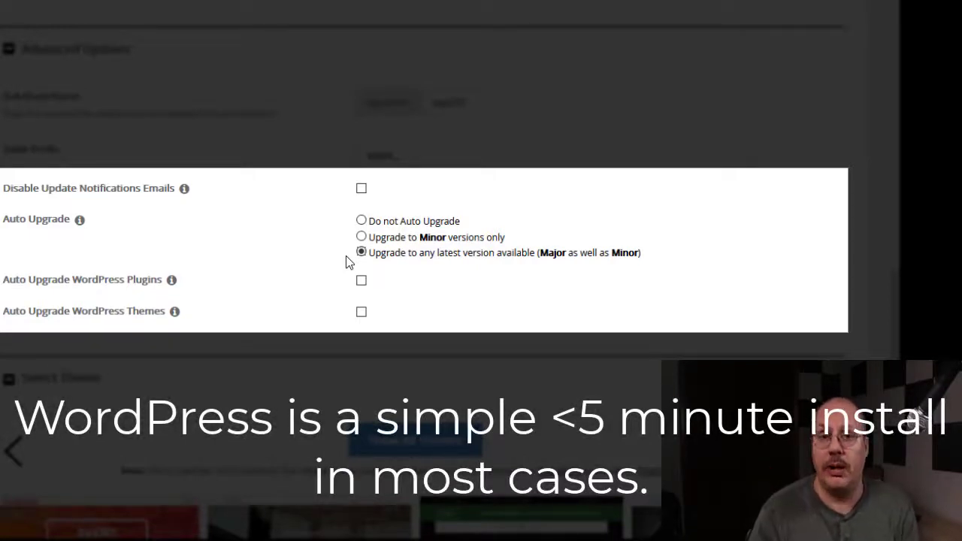
left_click(362, 280)
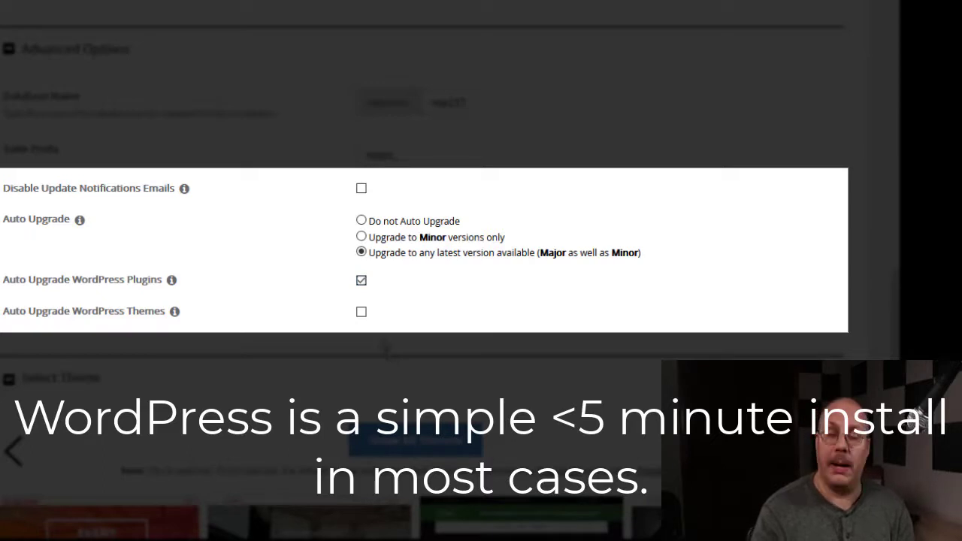
left_click(361, 312)
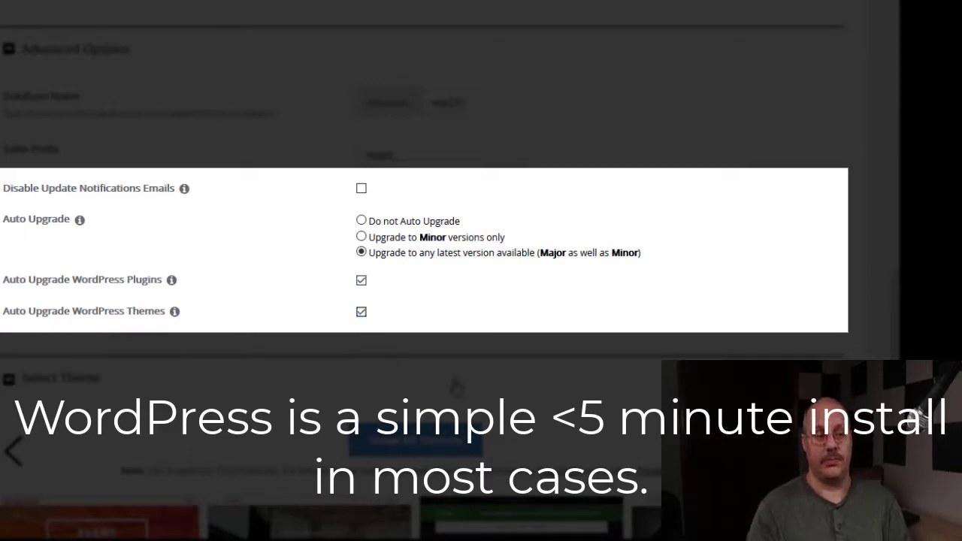
Page to the next themes (DentalCare, CountDown, Theworld, Immersion) and launch the WordPress installation.
scroll(452, 375, "down", 3)
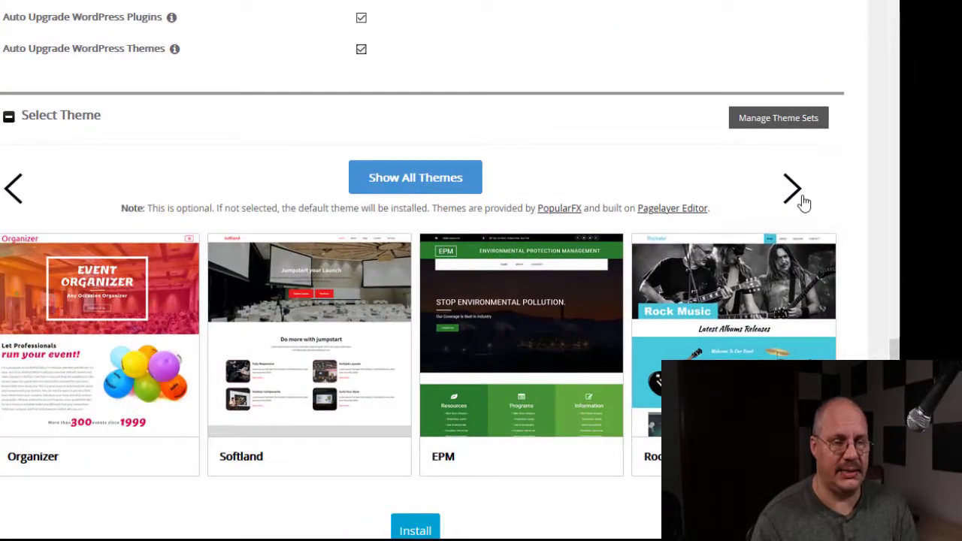
left_click(801, 199)
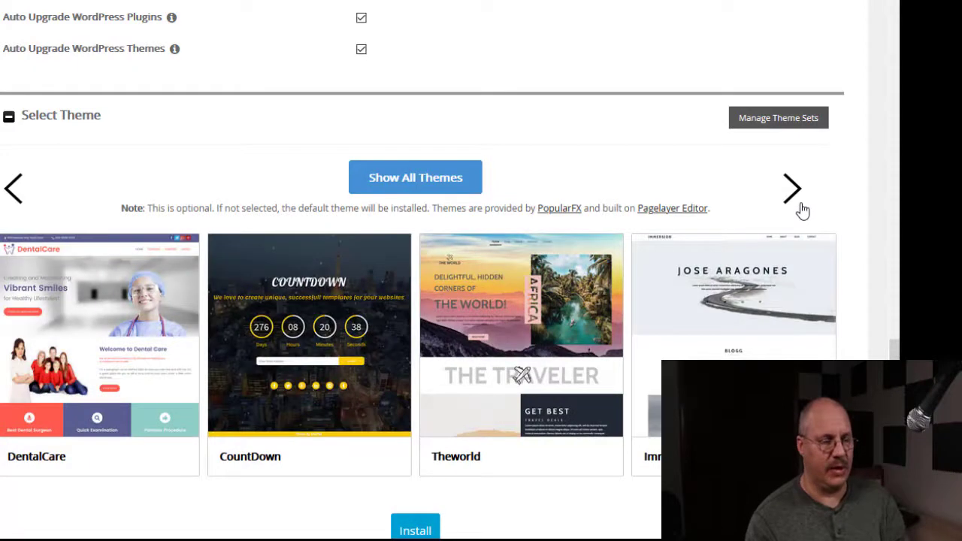
scroll(706, 346, "down", 3)
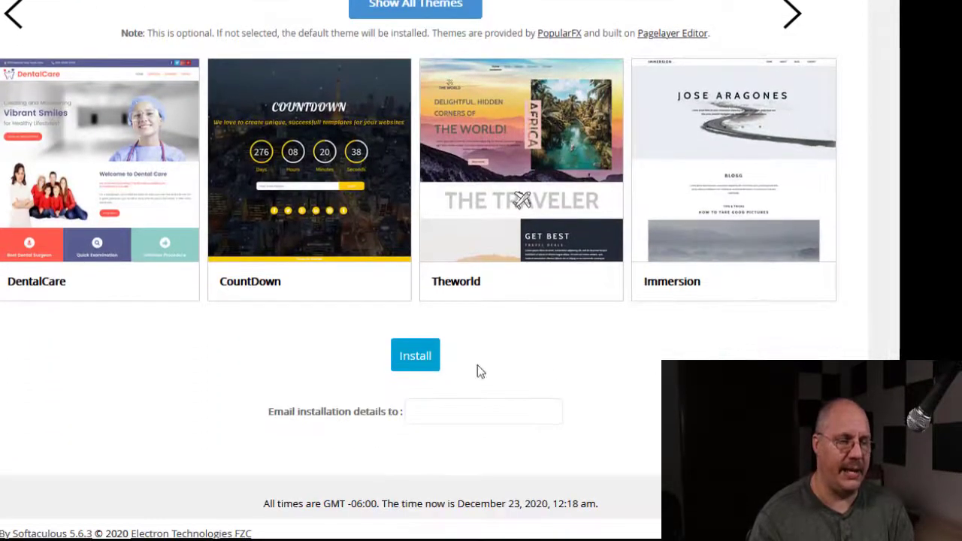
left_click(426, 366)
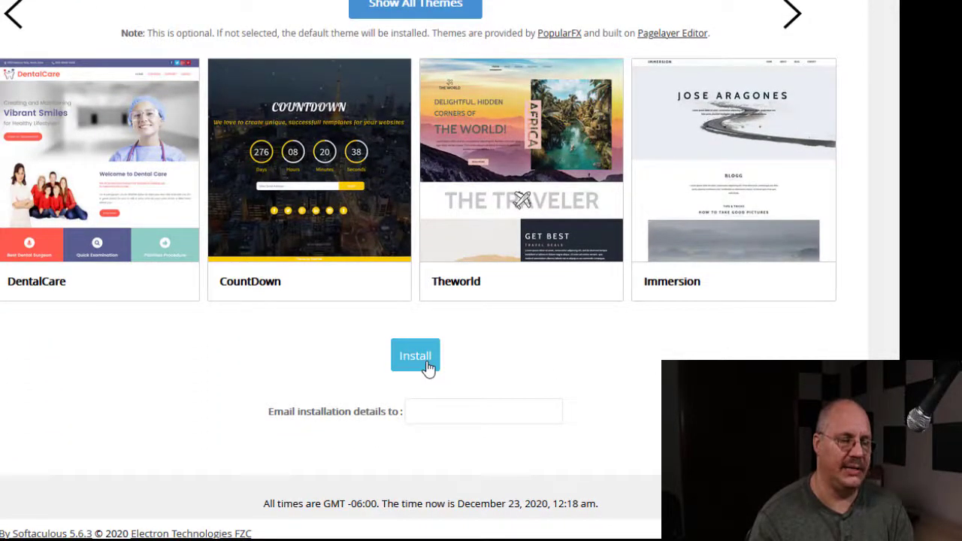